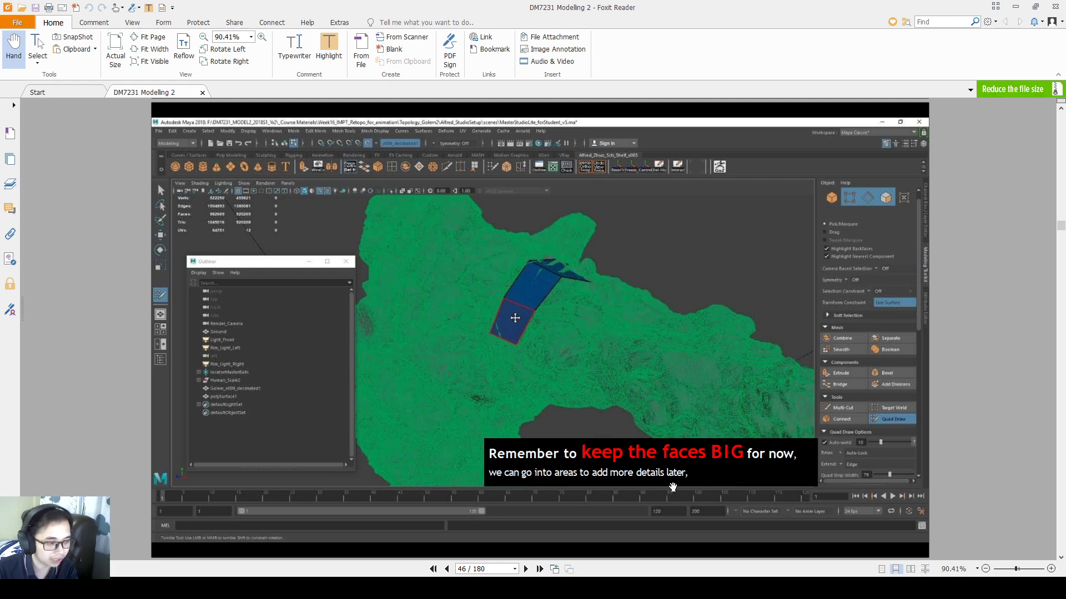
- Examine pages 46 to 68 of the DM7231 Modeling 2 PDF showing how to retopologize the golem's arm with large faces
scroll(673, 487, down, 4)
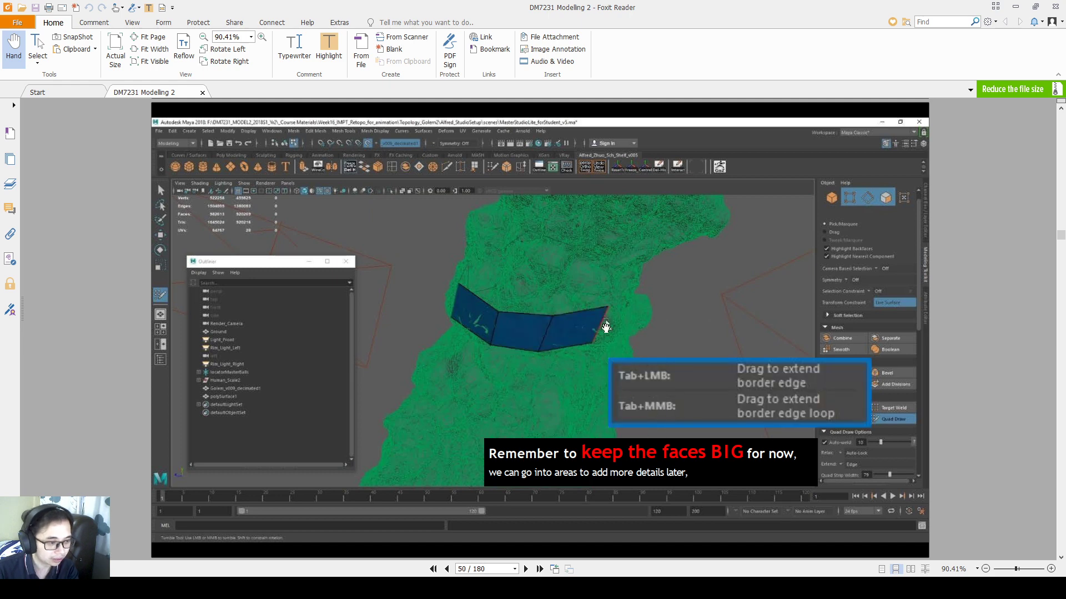
scroll(611, 327, down, 3)
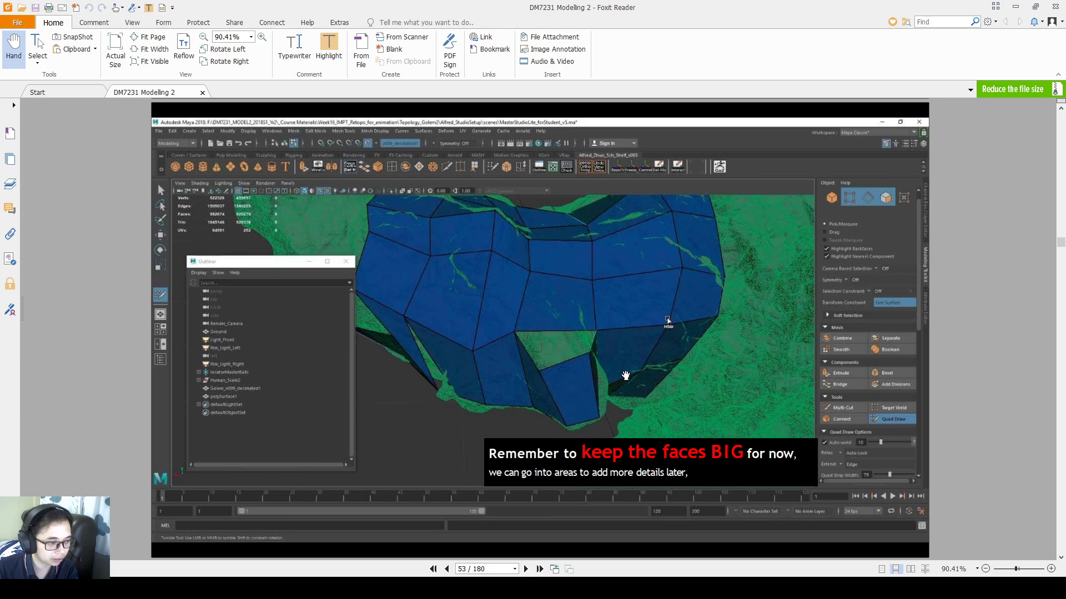
scroll(621, 376, down, 3)
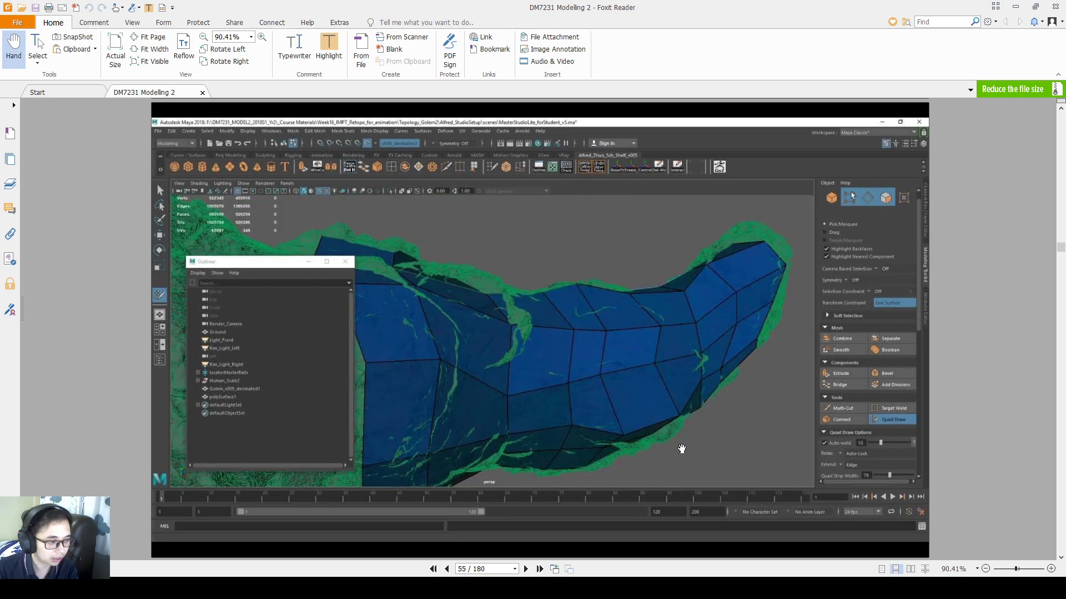
scroll(549, 369, down, 3)
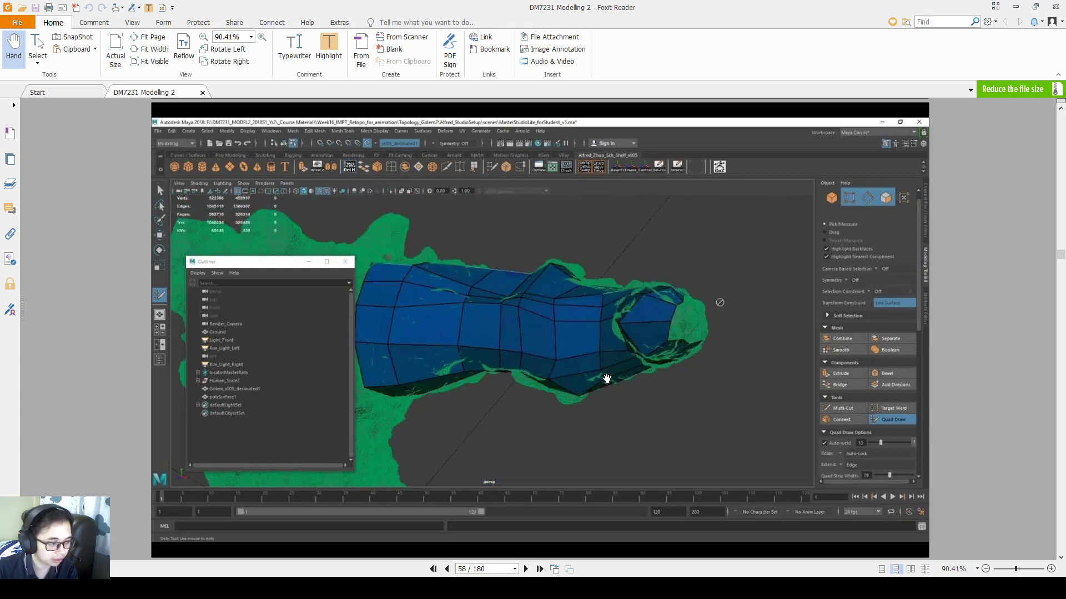
scroll(550, 312, down, 2)
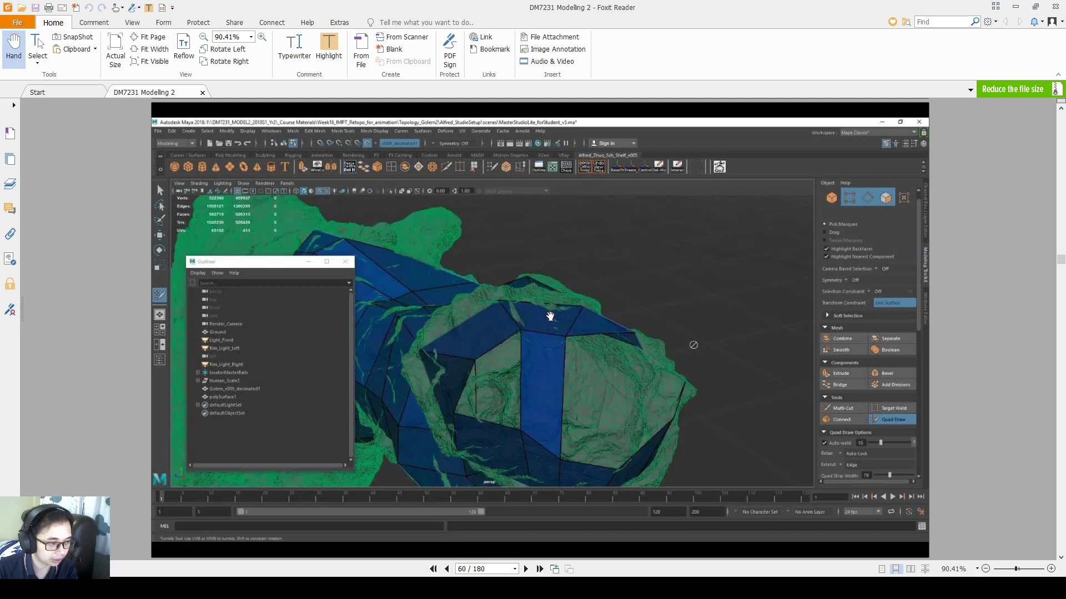
scroll(638, 338, down, 2)
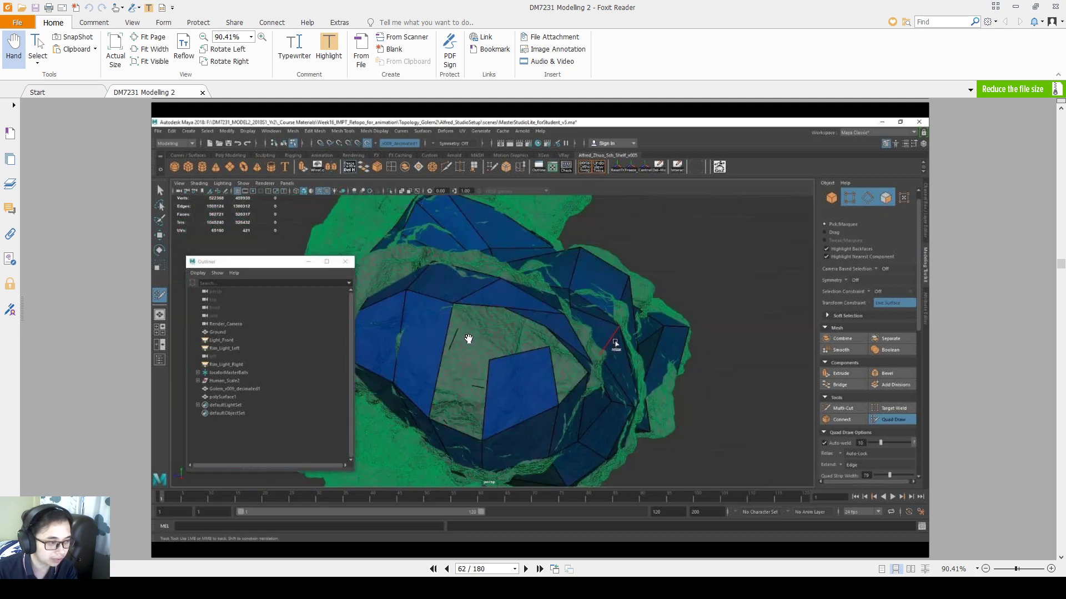
scroll(483, 303, down, 1)
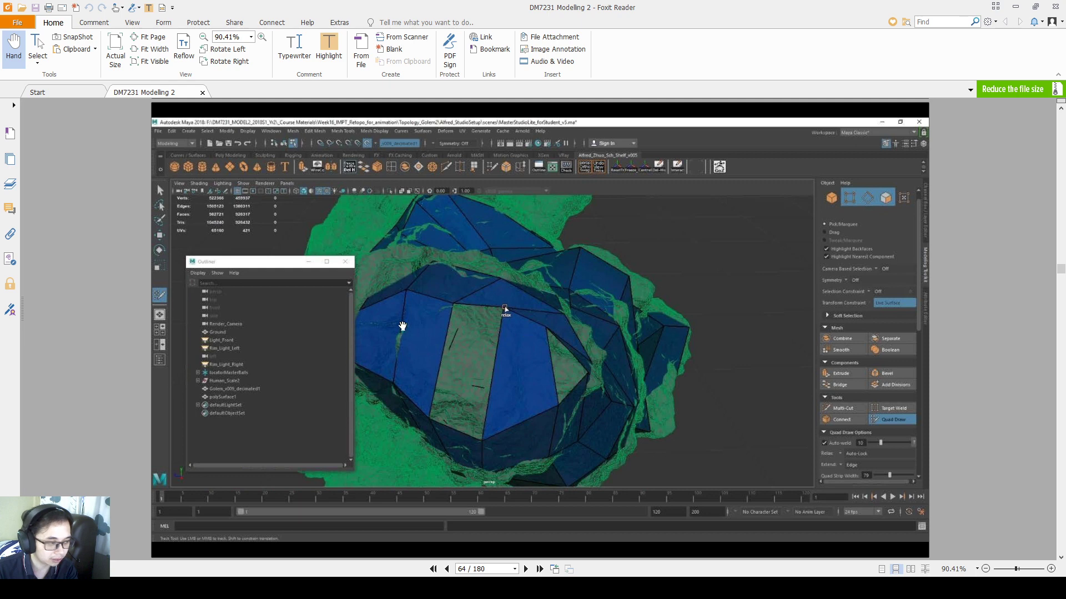
scroll(555, 340, down, 1)
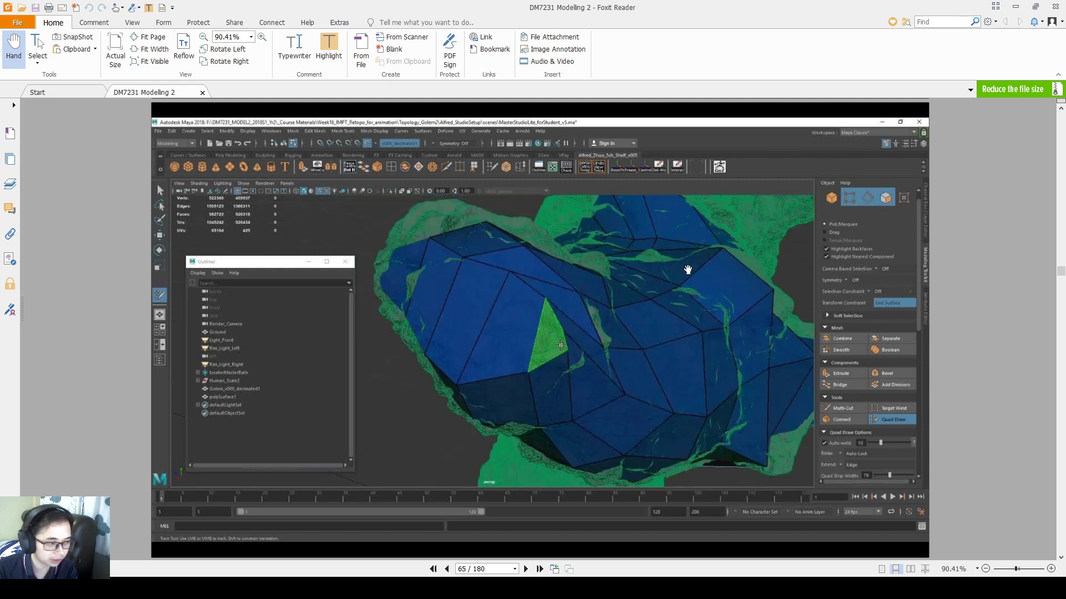
scroll(550, 306, down, 1)
scroll(558, 345, up, 2)
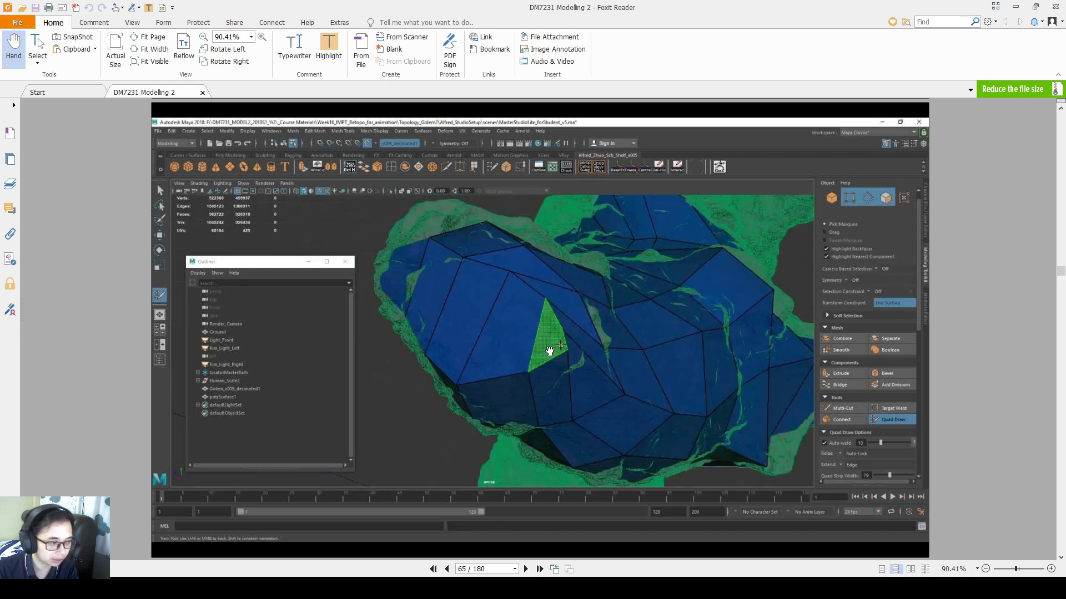
scroll(566, 367, down, 2)
scroll(561, 333, down, 1)
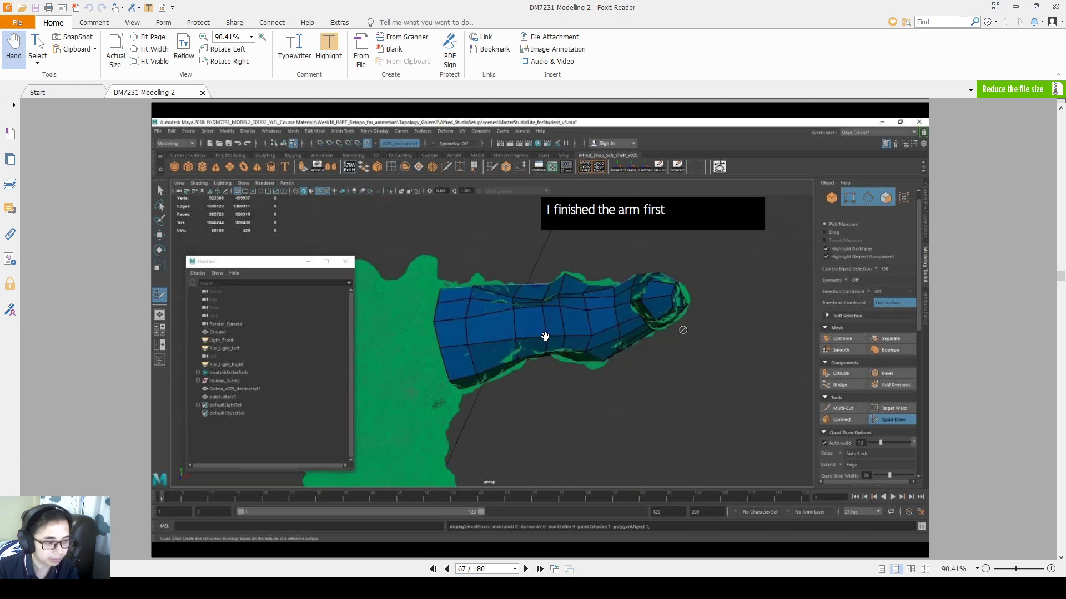
scroll(610, 340, down, 1)
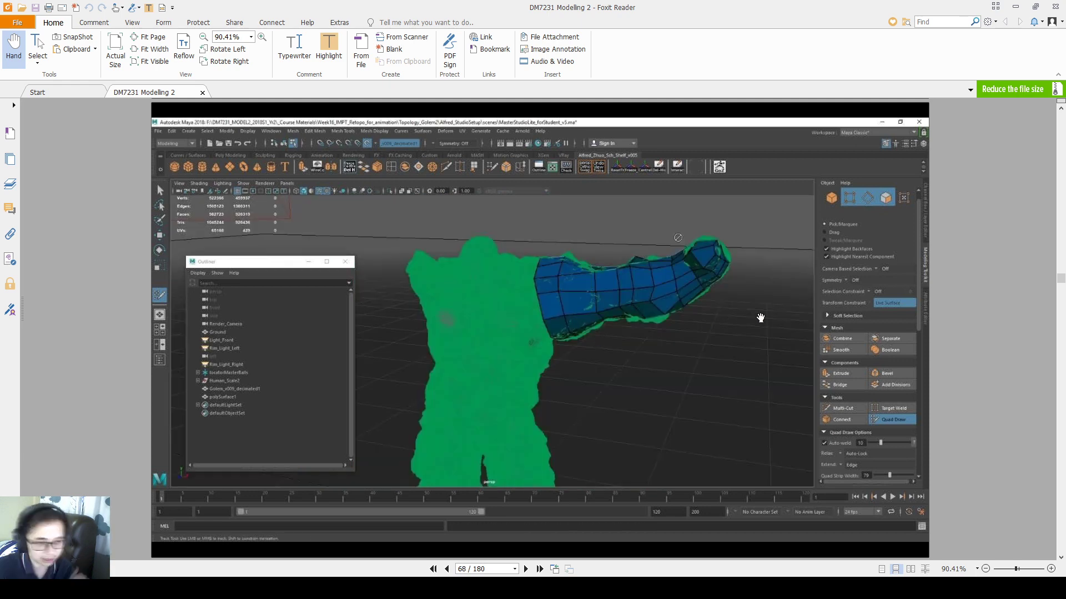
scroll(760, 318, up, 1)
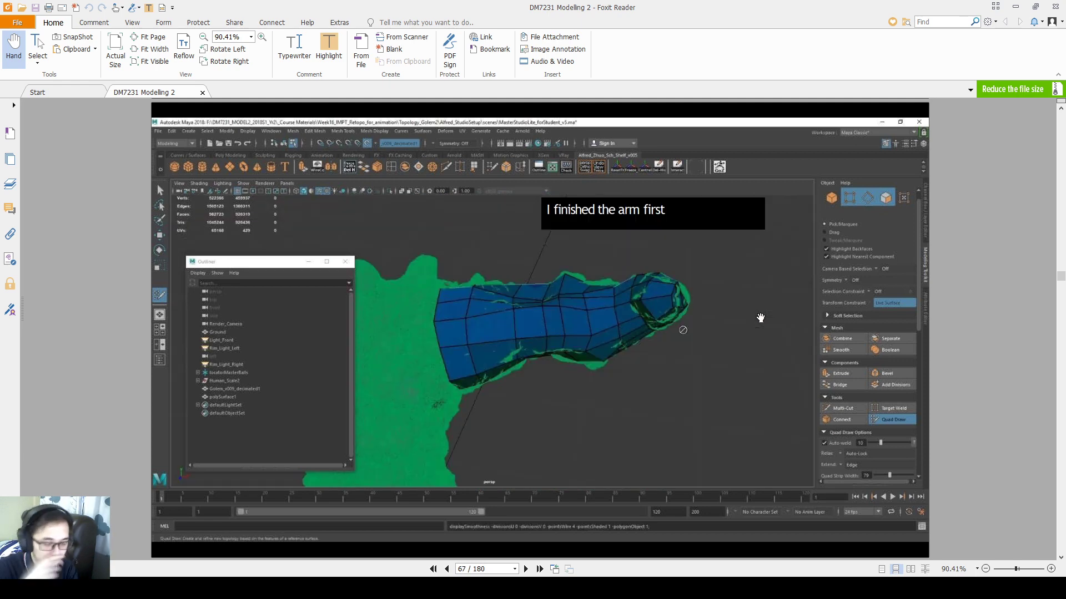
scroll(760, 318, down, 1)
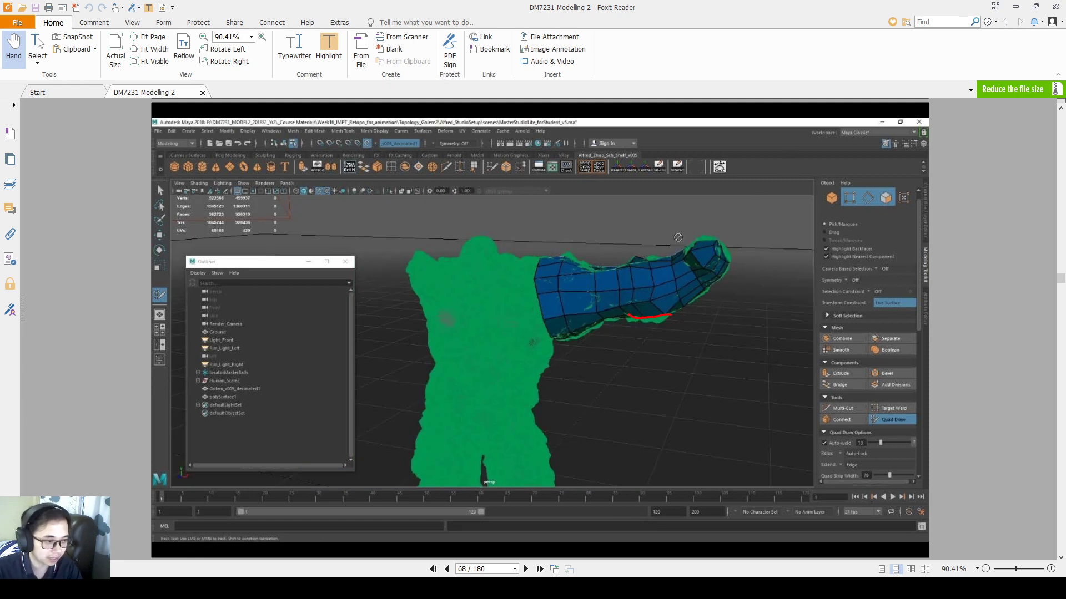
key(e)
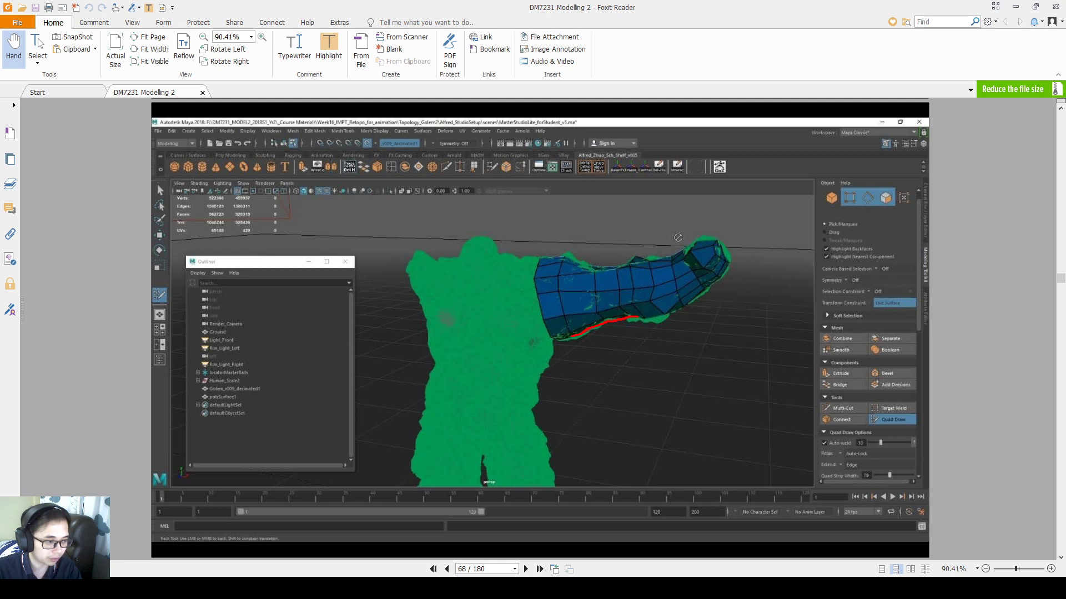
key(e)
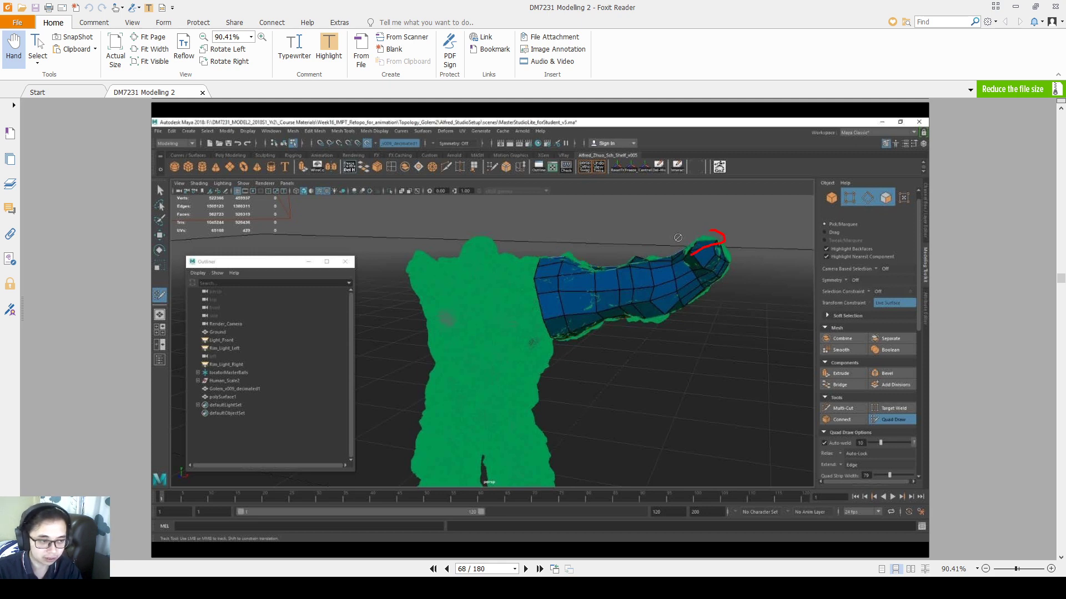
key(e)
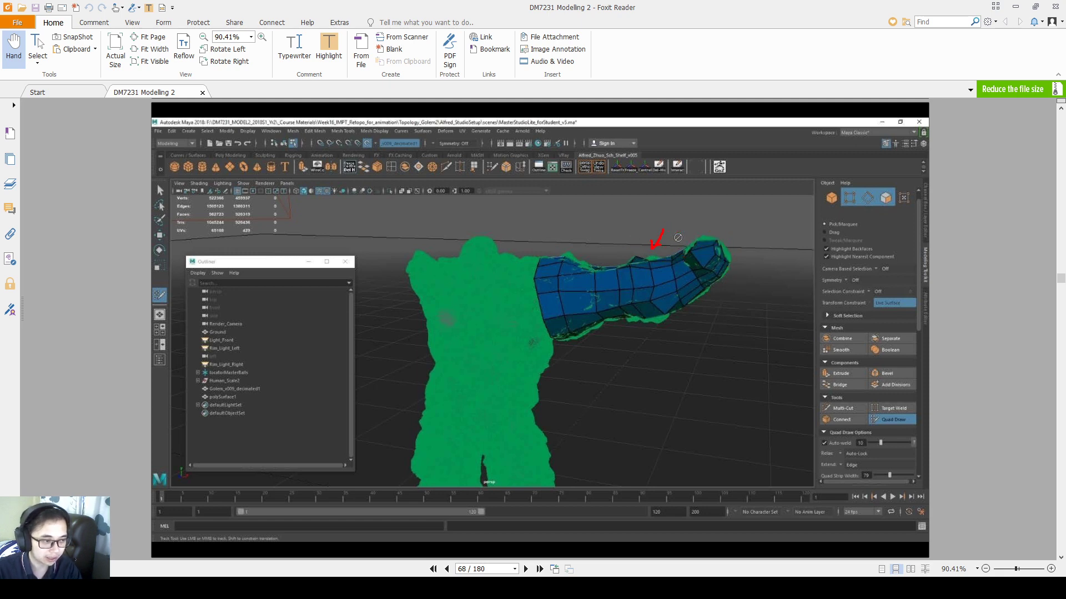
key(Escape)
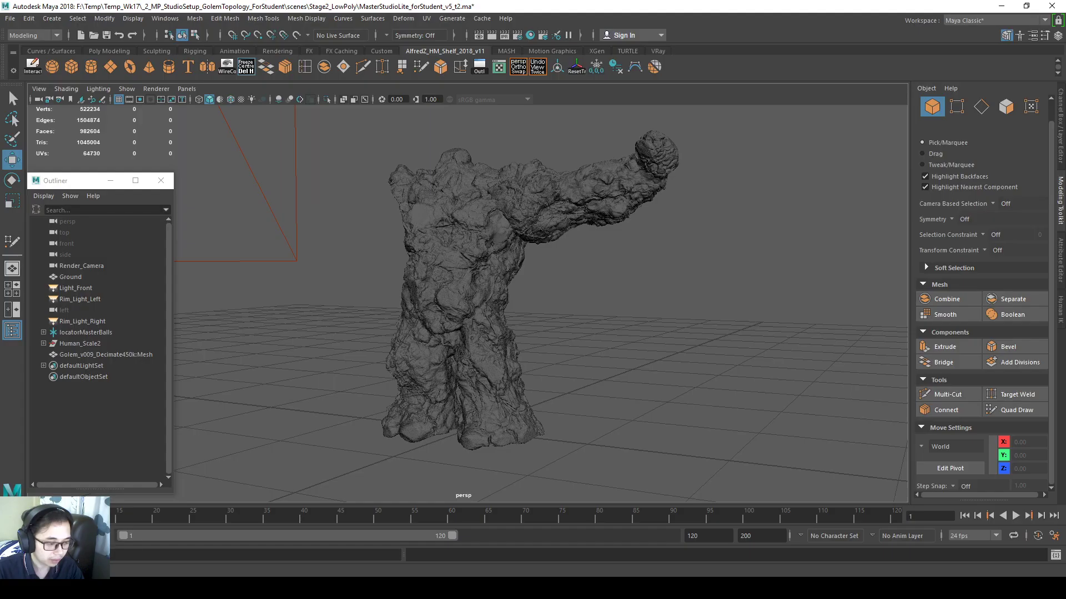
- Turn on wireframe-on-shaded display in Maya and make the Golem_v009_Decimate450k:Mesh a live surface
alt+drag(540, 309, 520, 309)
click(442, 270)
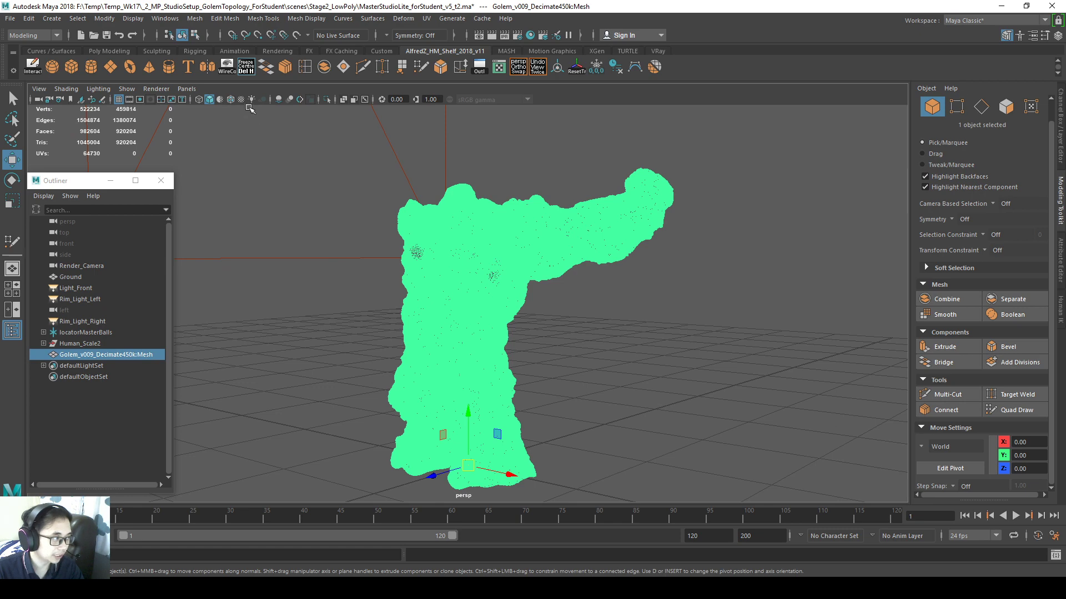
click(530, 165)
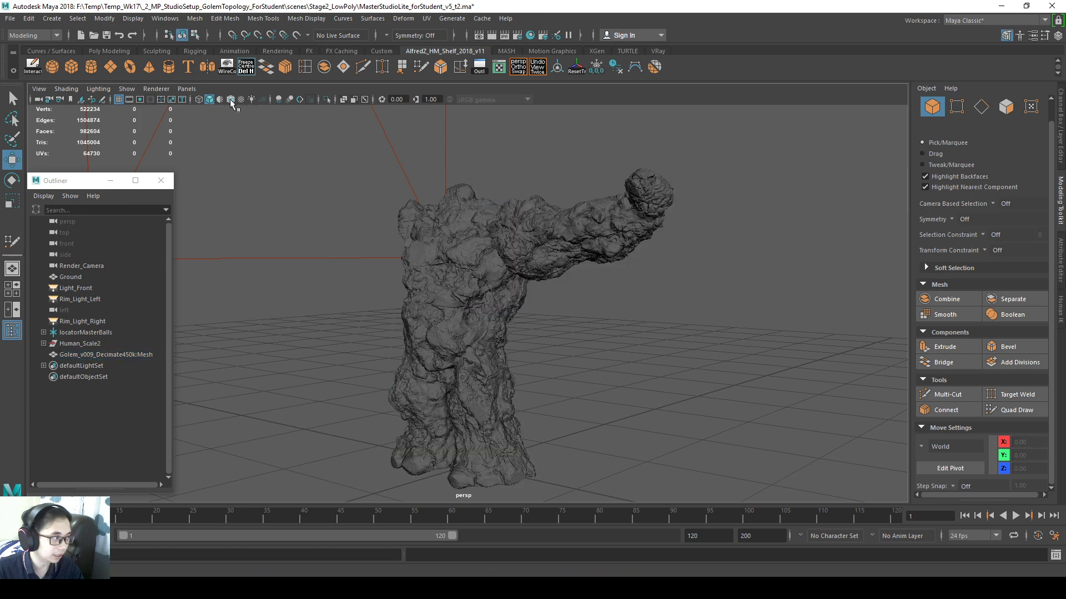
click(231, 101)
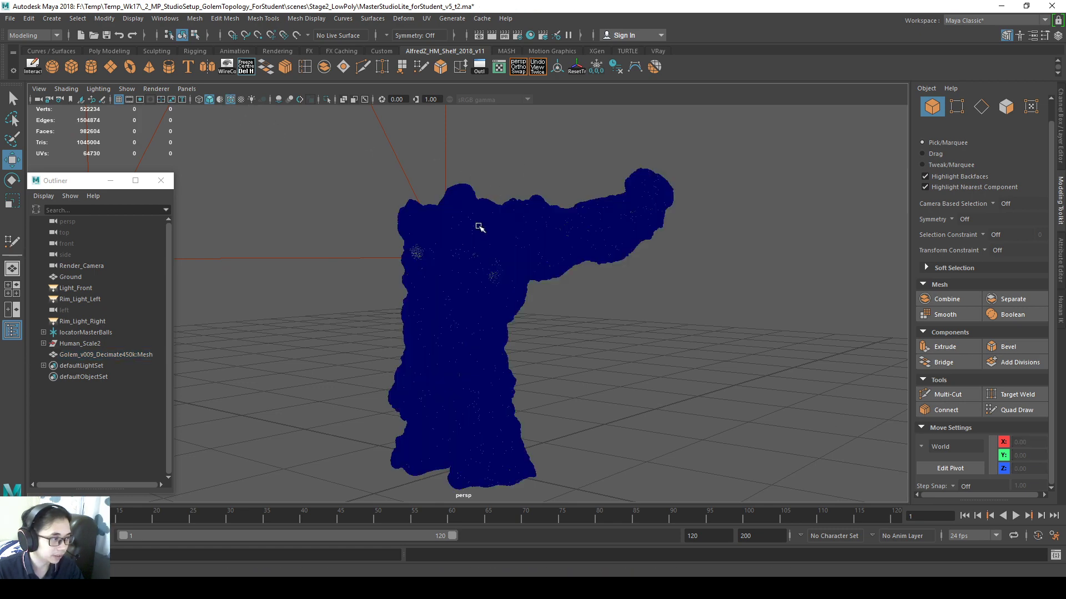
click(479, 227)
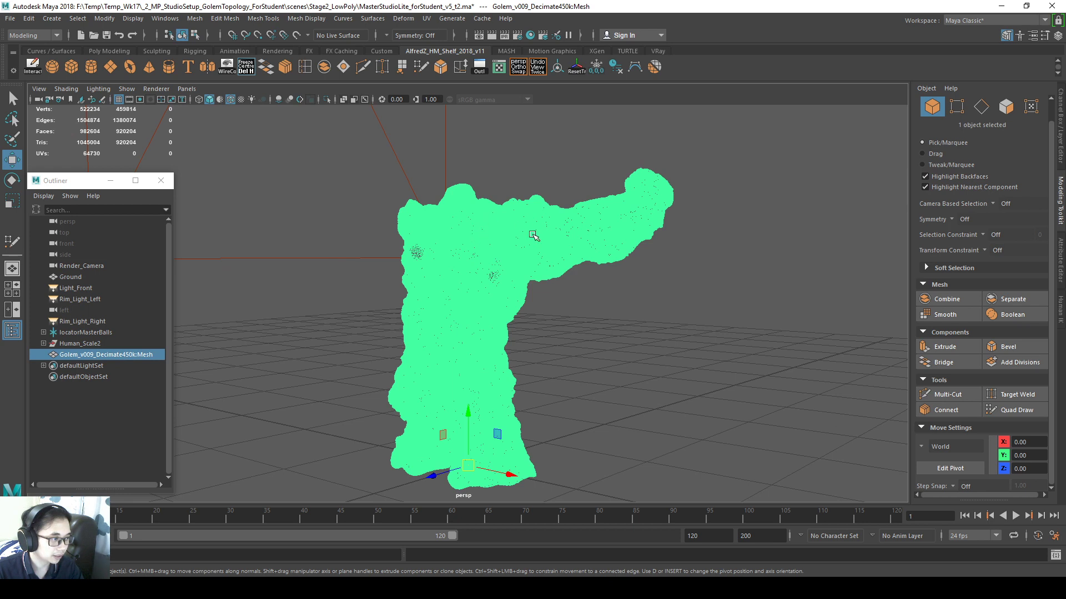
click(297, 35)
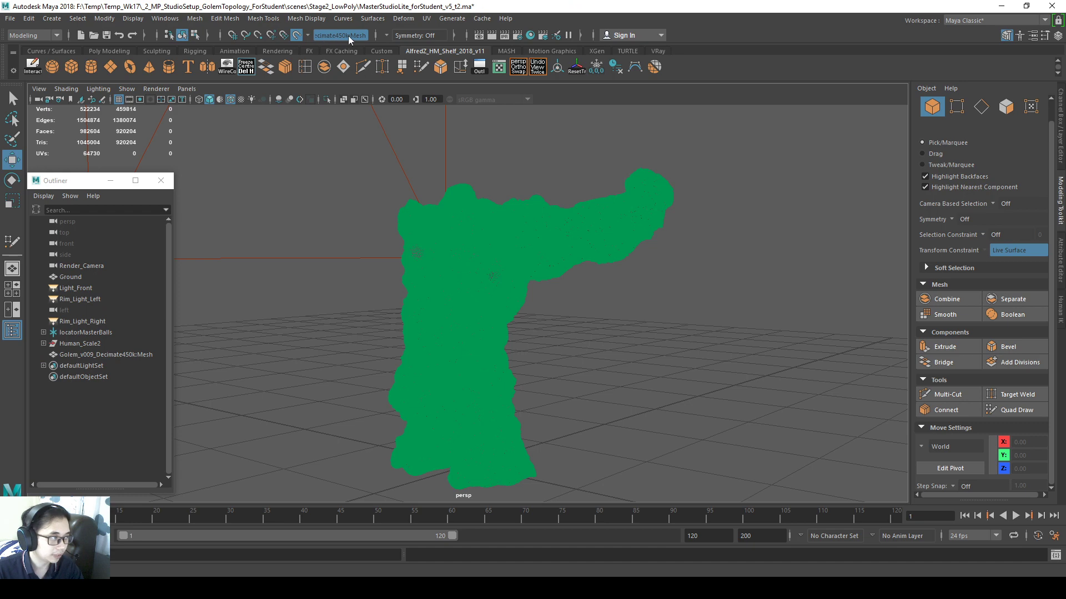
- Activate Quad Draw in the Modeling Toolkit and place the Quad Draw keyboard shortcuts sheet over the Outliner
alt+drag(496, 235, 400, 254)
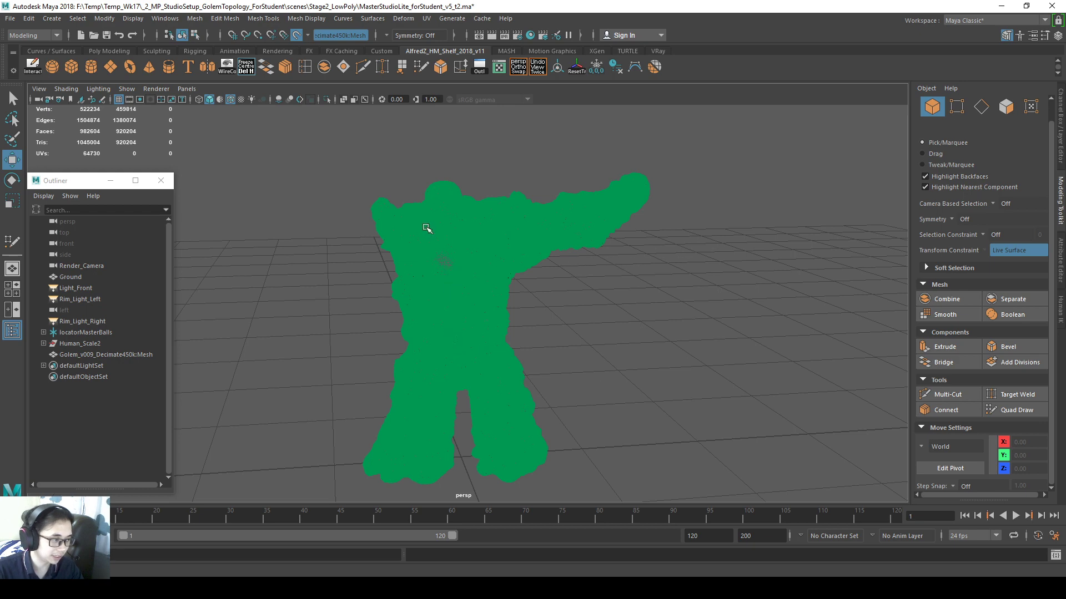
alt+drag(577, 231, 504, 235)
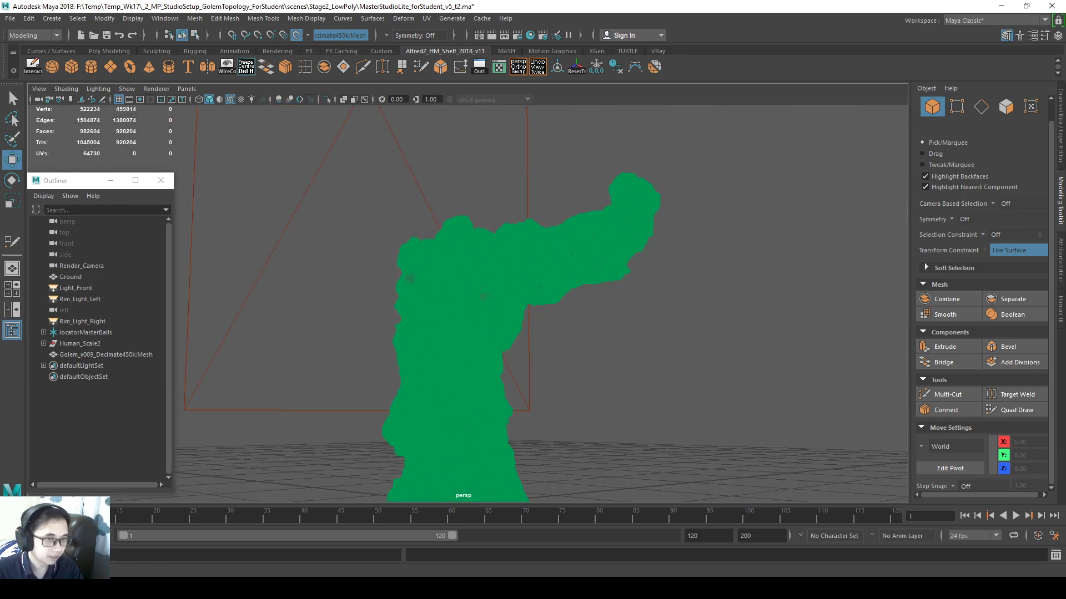
click(1013, 37)
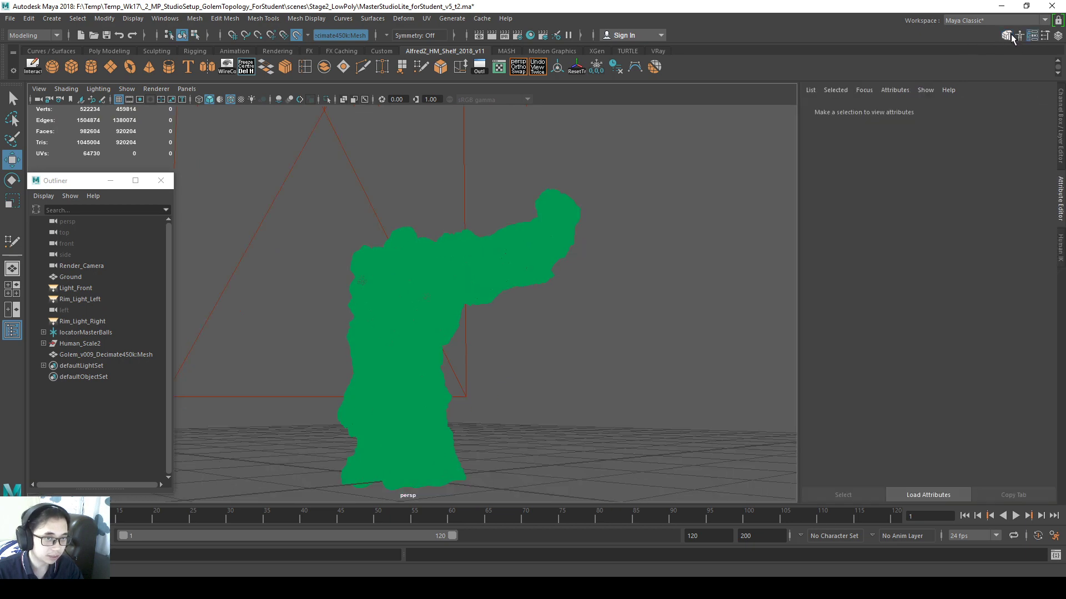
click(1013, 37)
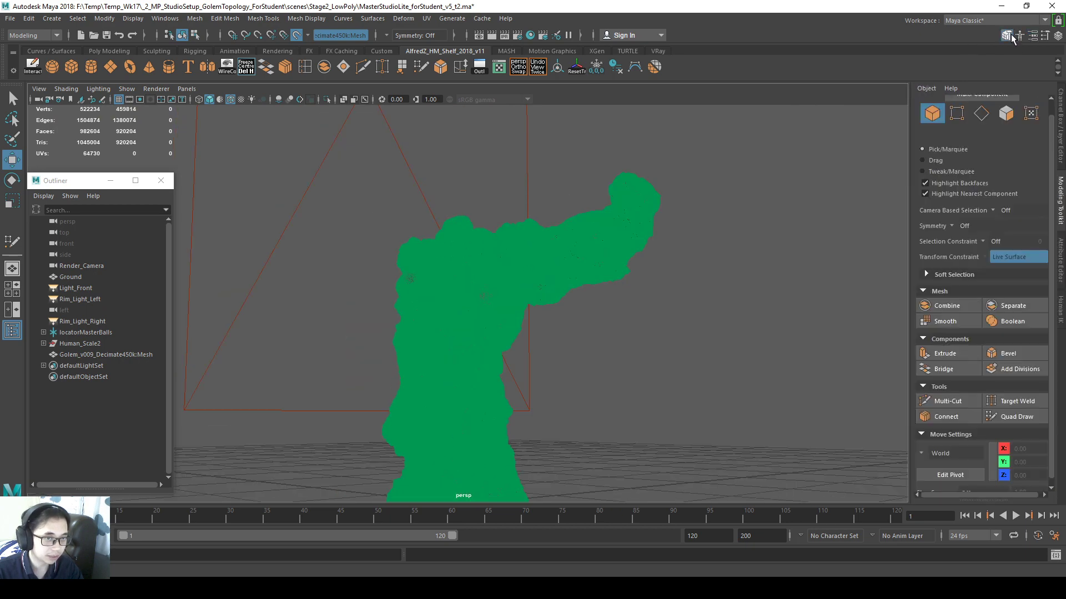
click(1031, 419)
alt+drag(446, 283, 618, 267)
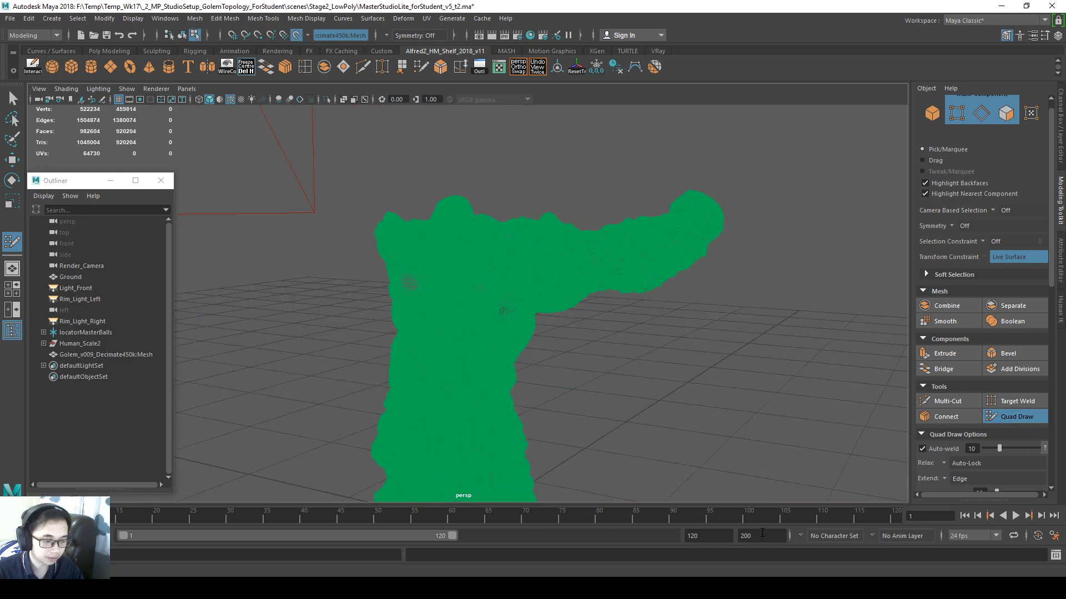
mouse_move(1065, 188)
mouse_down()
mouse_move(752, 182)
mouse_move(284, 133)
mouse_move(211, 140)
mouse_up()
- Draw the first two adjoining large quads across the top of the golem's upper arm near the shoulder
alt+drag(641, 279, 619, 243)
alt+right_drag(620, 244, 766, 255)
alt+middle_drag(766, 255, 683, 311)
alt+right_drag(616, 311, 683, 319)
alt+drag(655, 319, 621, 321)
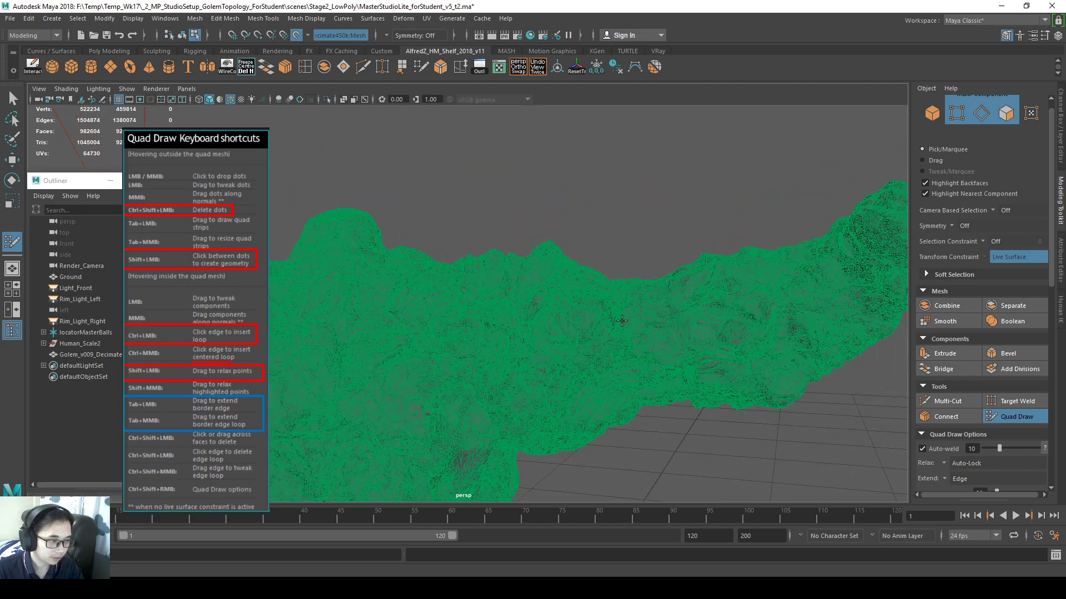
alt+drag(640, 364, 645, 350)
click(495, 304)
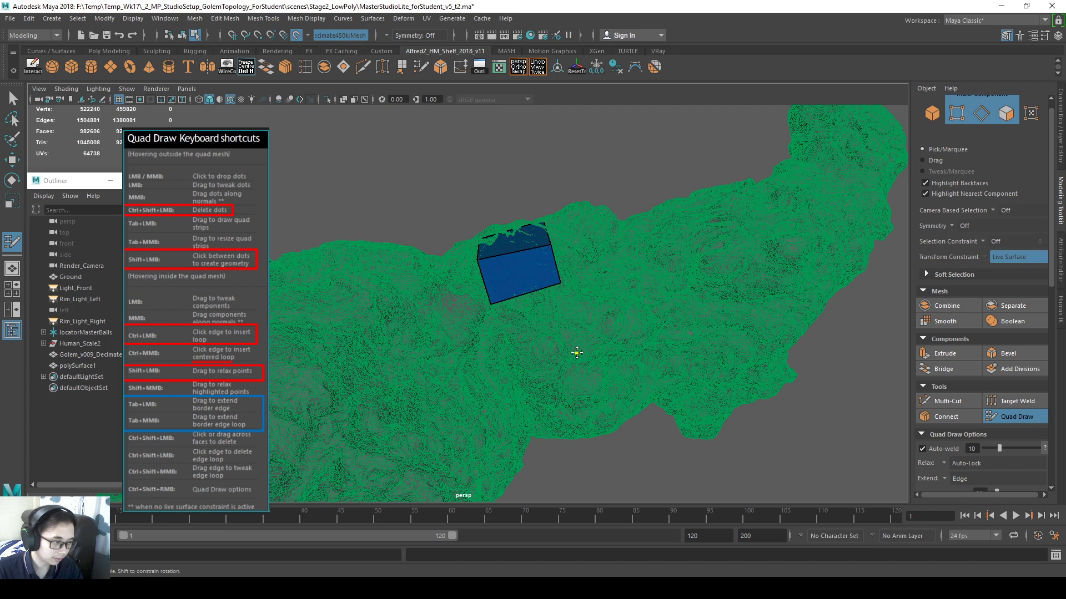
- Drop two dots below the first quads on the upper arm and fill a new quad between them and the border edge
click(518, 366)
shift+click(527, 328)
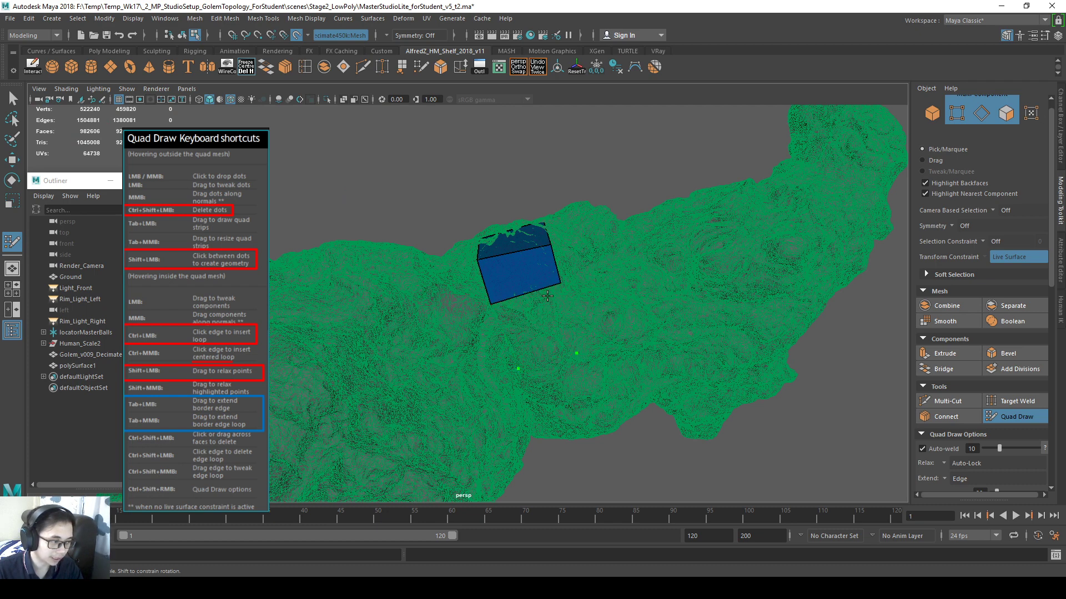
shift+click(522, 330)
alt+drag(522, 331, 547, 366)
- Extend the strip's border edge with further large quads down and around the underside of the upper arm
key(Tab)
drag(535, 323, 489, 311)
key(Tab)
drag(450, 373, 410, 274)
key(Tab)
key(Tab)
key(Tab)
alt+drag(474, 273, 408, 332)
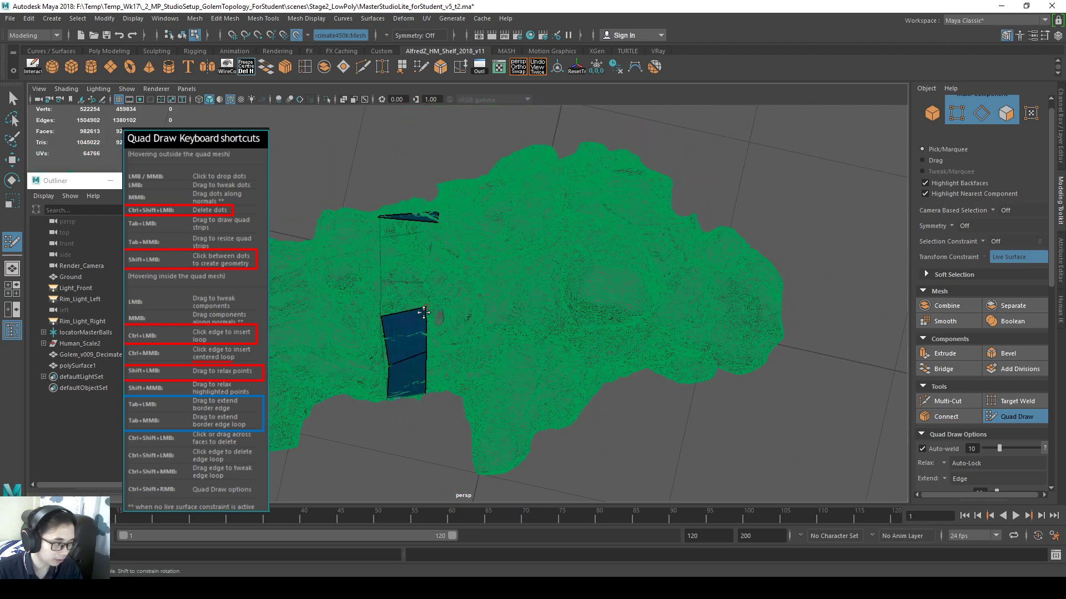
- Close the remaining gap in the ring around the upper arm by adding the last quad and welding its corners to the strip
drag(414, 317, 579, 269)
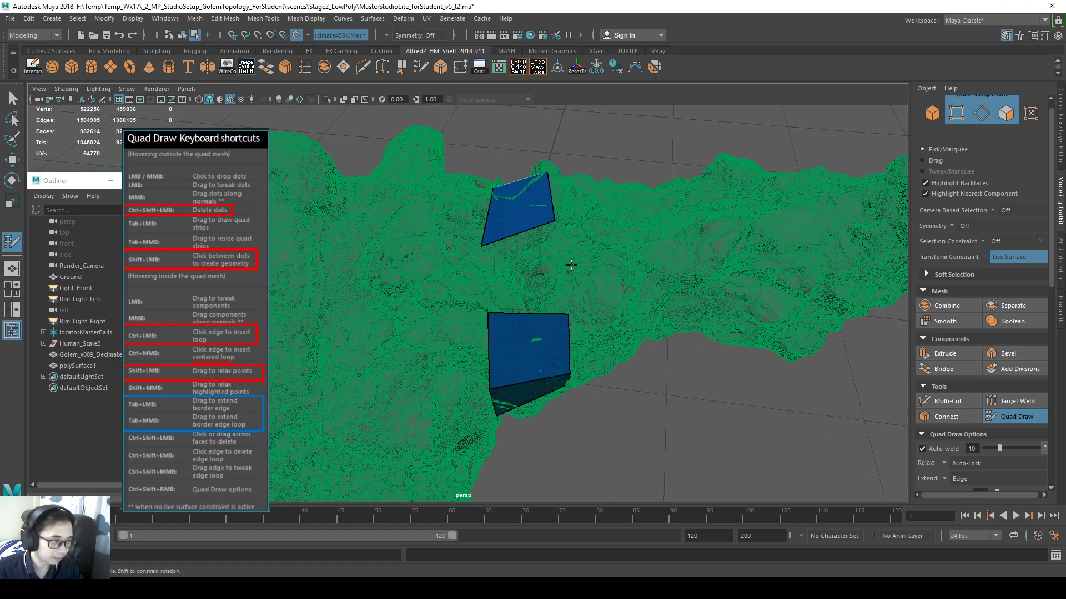
alt+drag(511, 227, 525, 244)
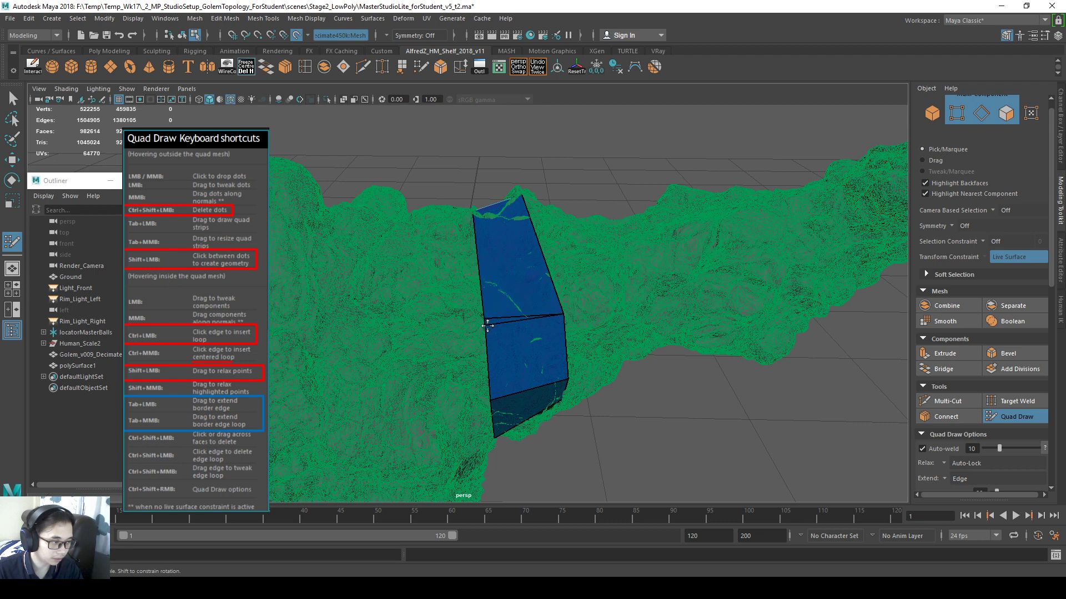
drag(485, 317, 491, 318)
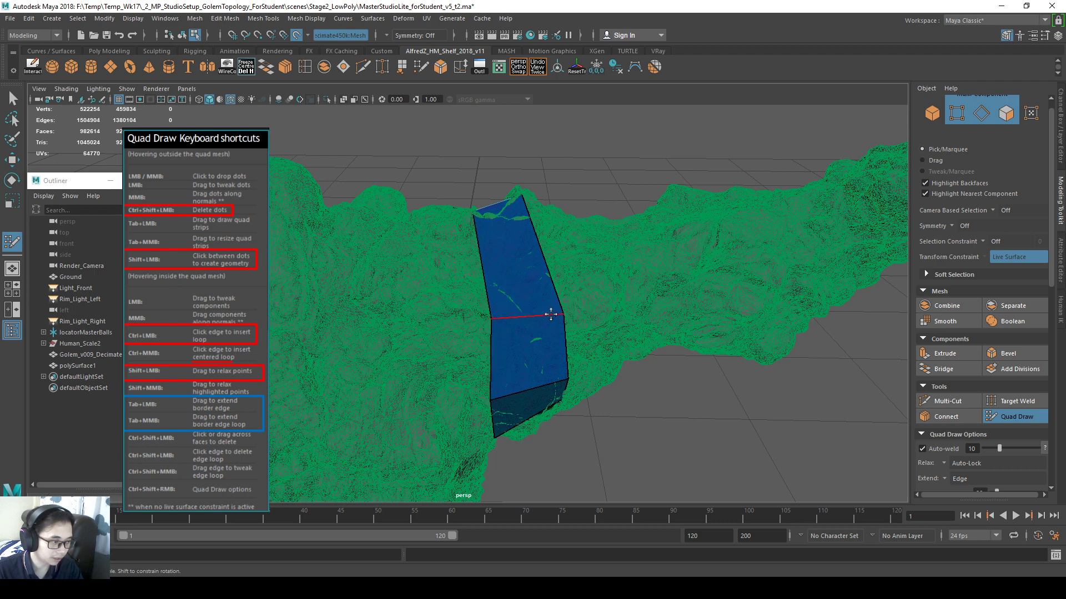
- Try tweaking the joined edge of the upper-arm ring, and undo the tweaks
mouse_move(558, 312)
mouse_down()
mouse_move(588, 311)
mouse_move(569, 307)
mouse_move(534, 330)
mouse_move(493, 290)
mouse_up()
key(ctrl+z)
key(ctrl+z)
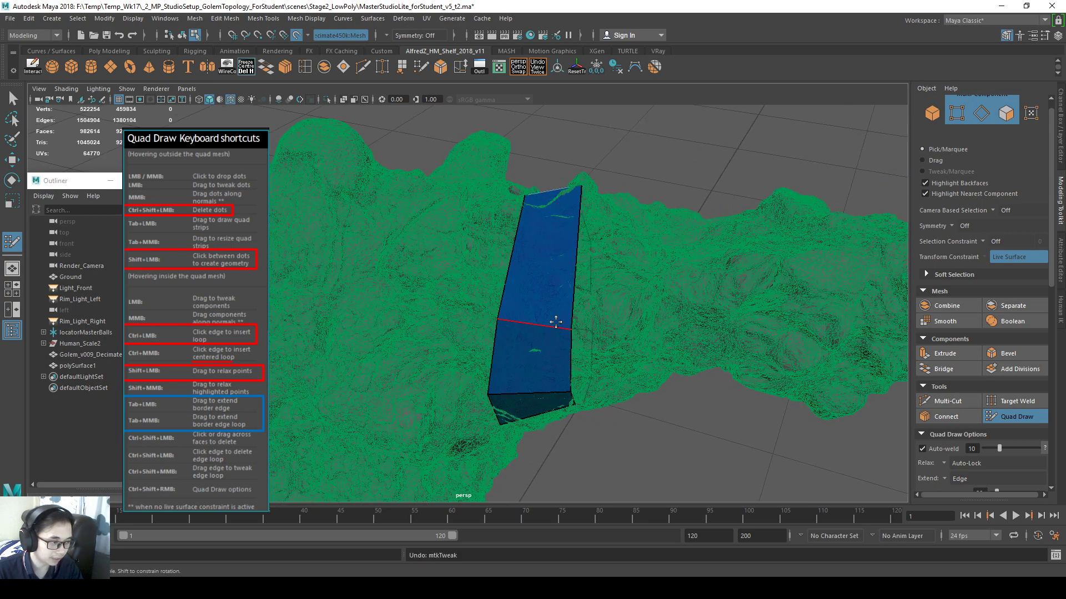
- Insert an edge loop across the long quad on the front of the upper-arm ring
drag(569, 331, 592, 330)
key(ctrl+z)
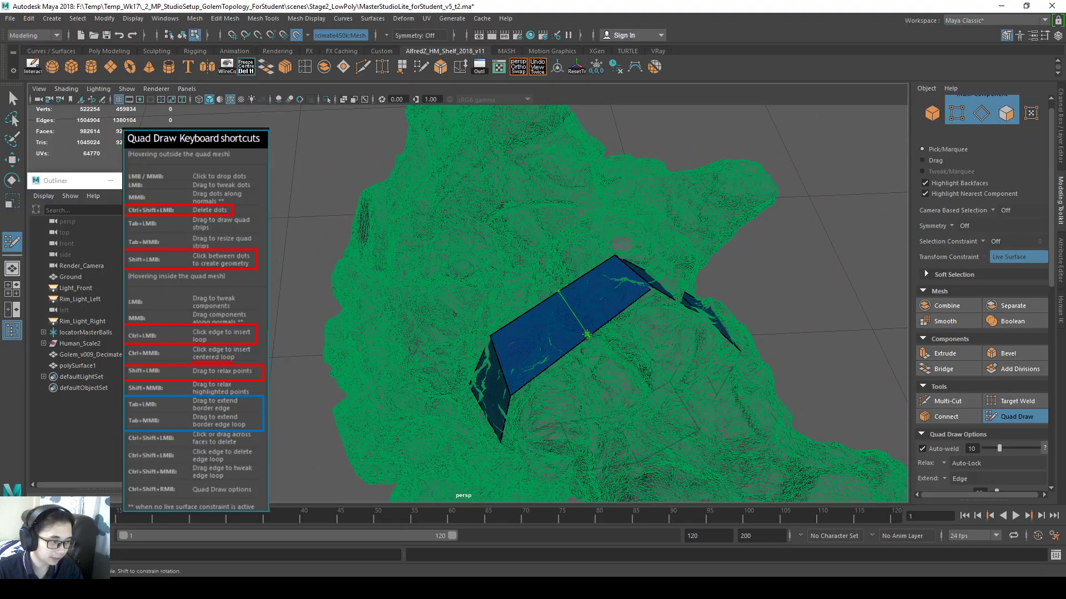
ctrl+click(574, 344)
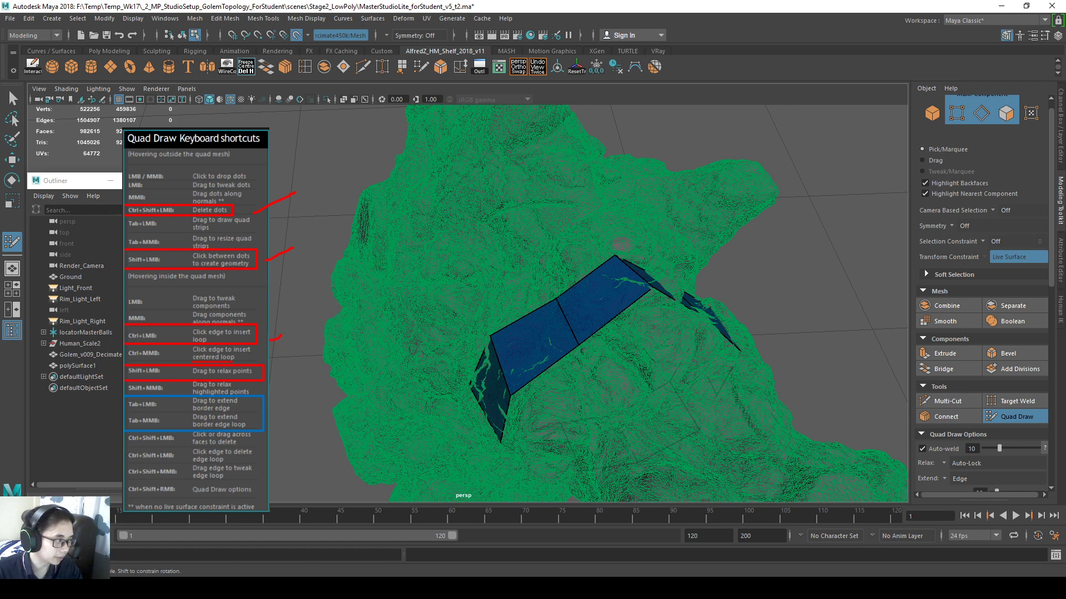
- Try deleting the two middle quads of the upper-arm ring, and undo the deletions
mouse_move(458, 340)
alt+mouse_down()
mouse_move(554, 316)
mouse_move(578, 302)
mouse_move(578, 278)
alt+mouse_up()
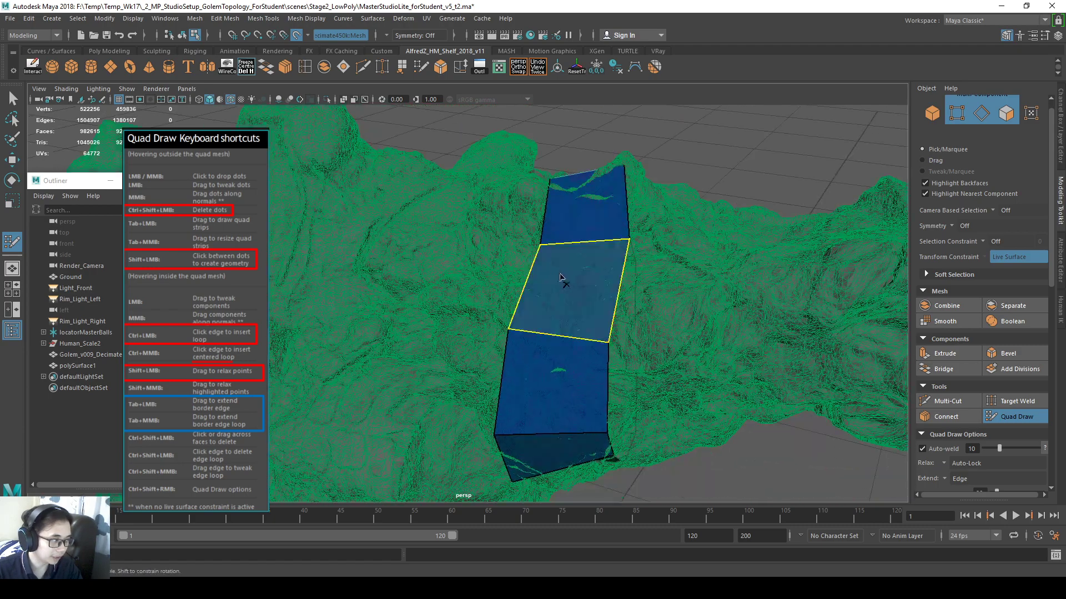
ctrl+shift+click(563, 276)
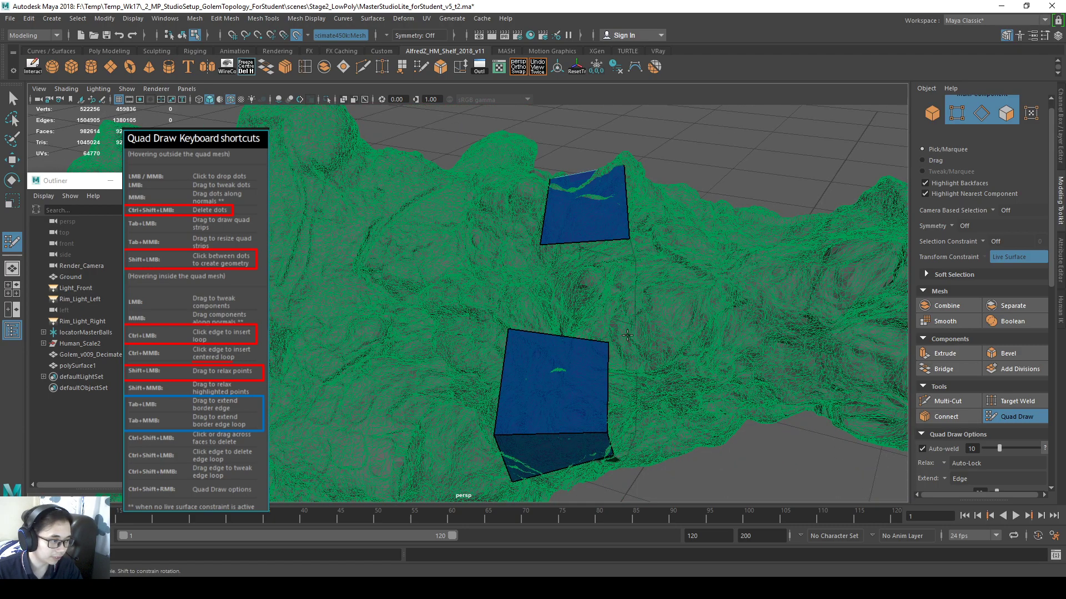
alt+drag(563, 276, 538, 374)
ctrl+shift+click(537, 374)
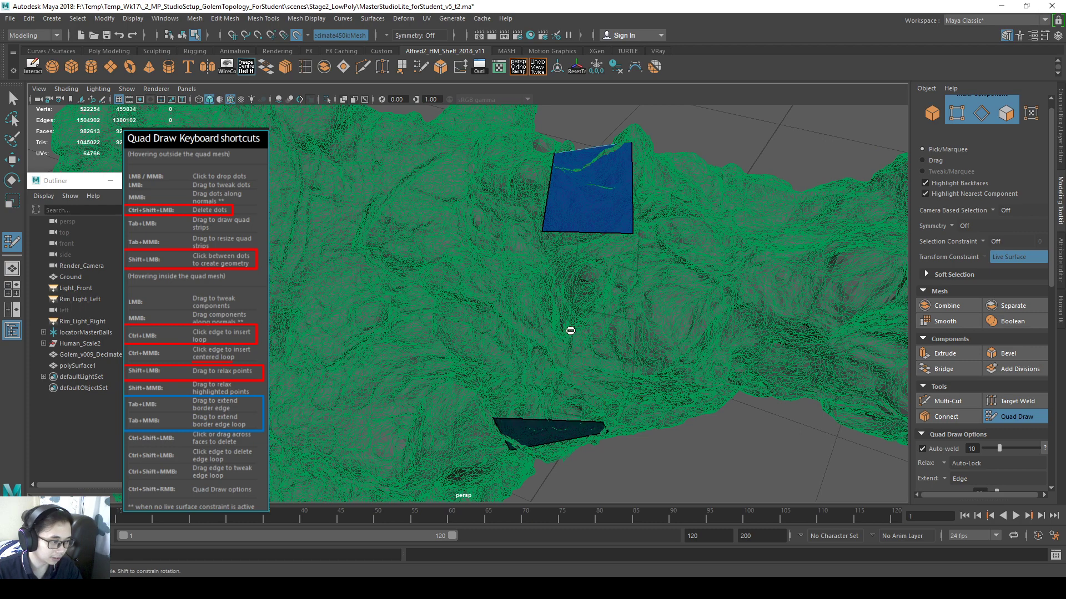
alt+drag(620, 261, 558, 348)
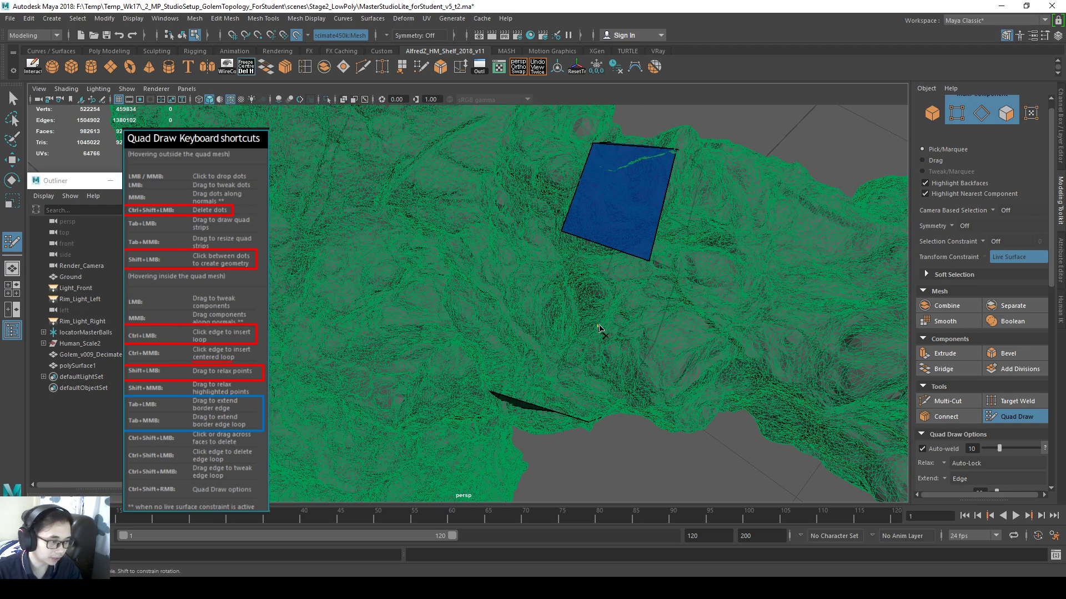
alt+drag(612, 345, 694, 325)
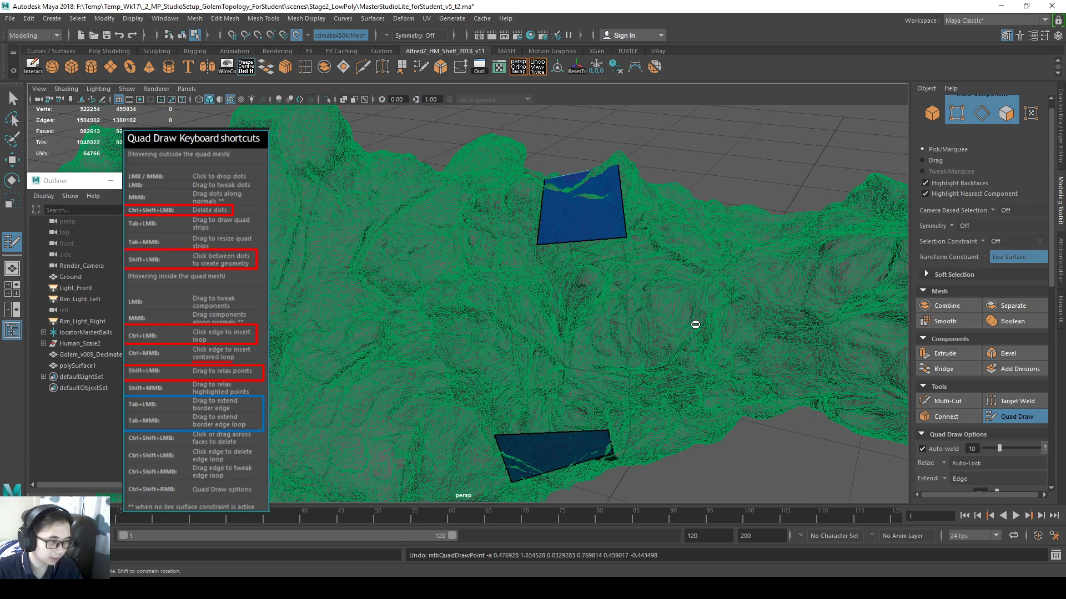
key(ctrl+z)
key(ctrl+z)
- Extend the upper-arm ring's border edge loop in further rings of large quads along the arm toward its end
alt+drag(638, 304, 507, 239)
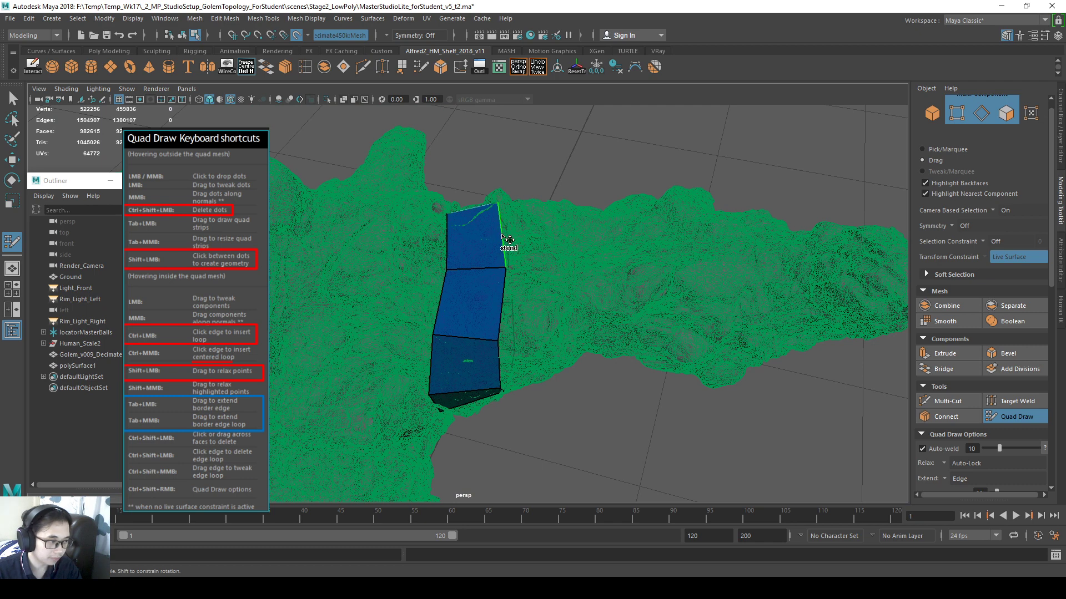
mouse_move(509, 240)
mouse_down()
mouse_move(603, 232)
mouse_move(624, 253)
mouse_move(546, 319)
mouse_move(633, 214)
mouse_move(376, 422)
mouse_up()
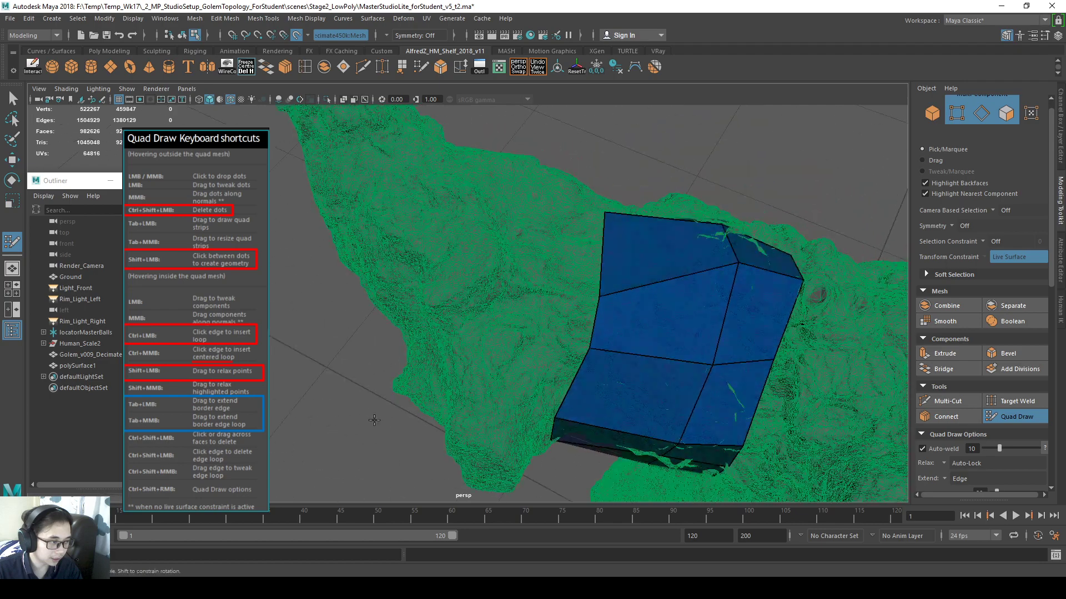
alt+drag(469, 392, 611, 396)
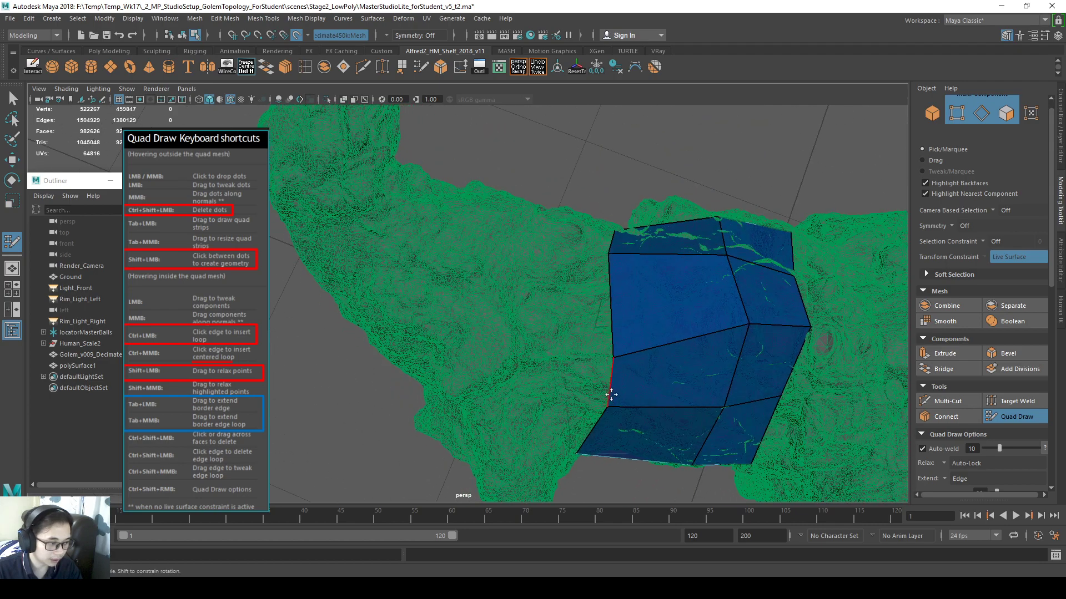
middle_drag(613, 388, 472, 331)
alt+drag(478, 334, 536, 380)
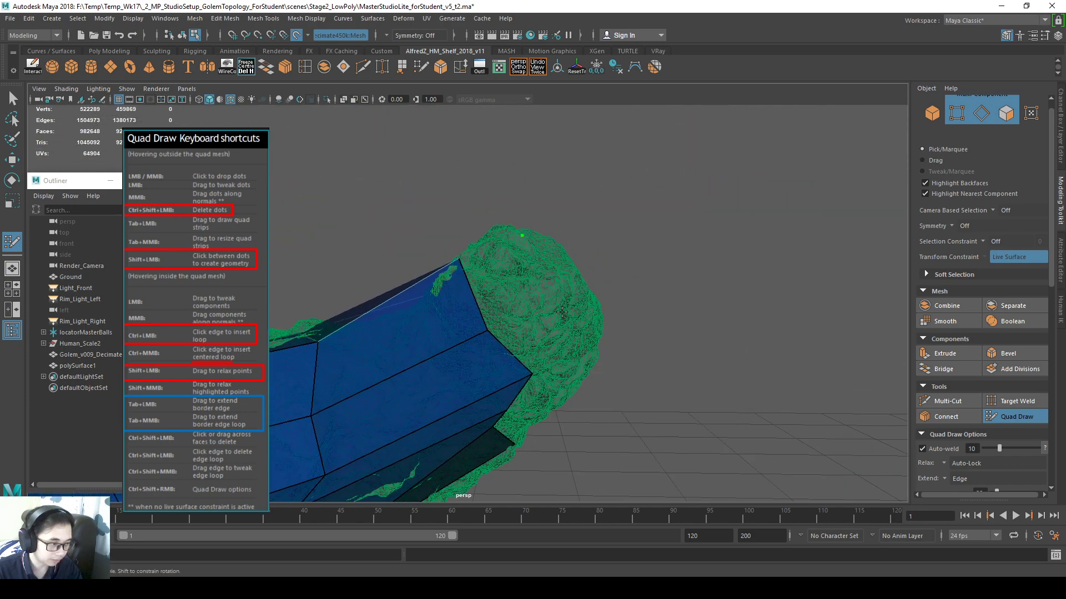
- Fill a new quad between the dots at the arm's end and the upper border edge of the sleeve
shift+click(506, 260)
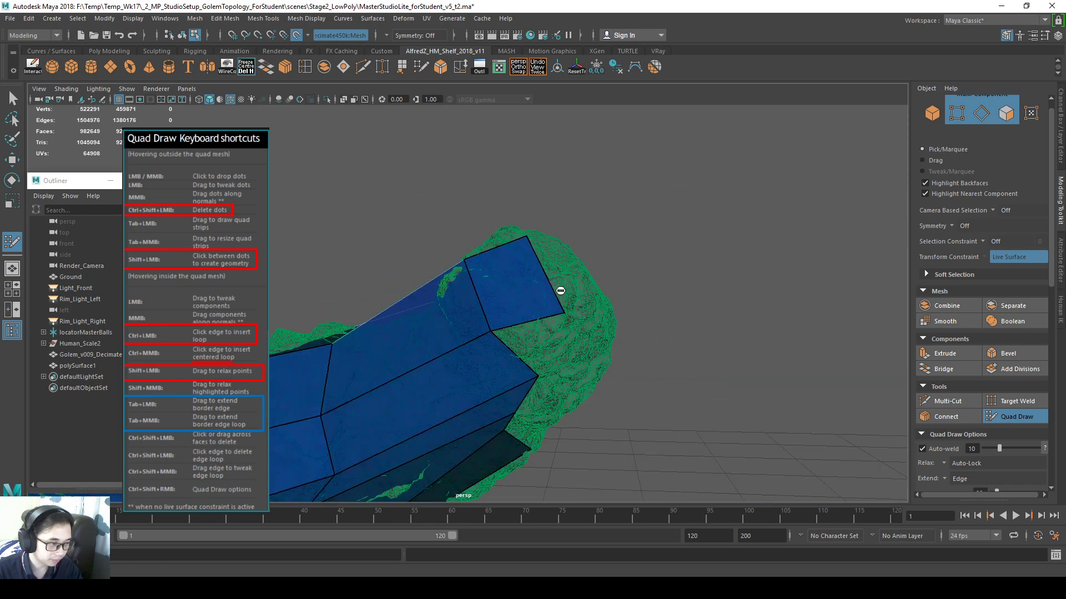